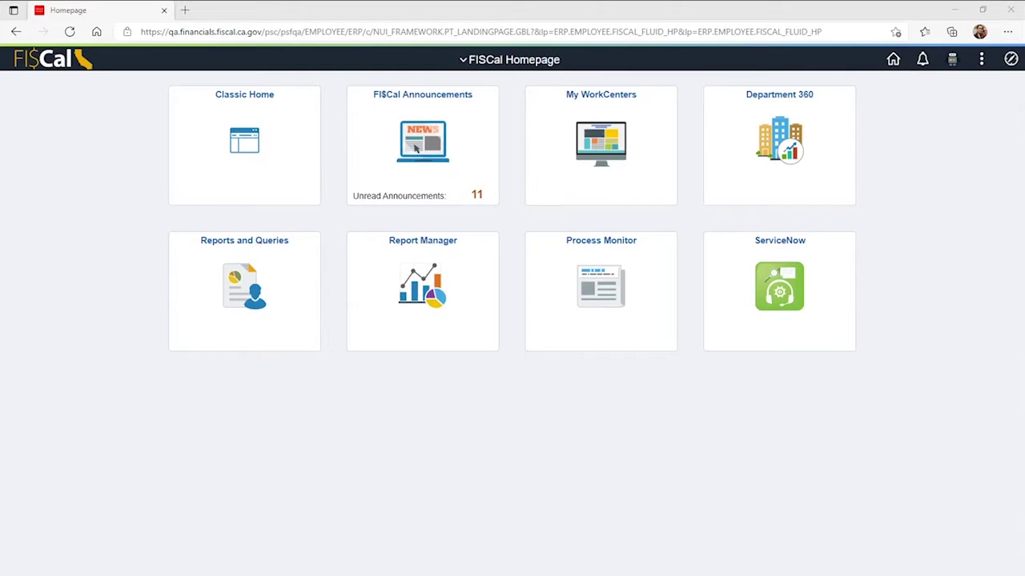
- Open My WorkCenters to show the Contract Buyer Dashboard with its contract cycle, status and acquisition-type charts
{"action": "left_click", "coordinate": [632, 130]}
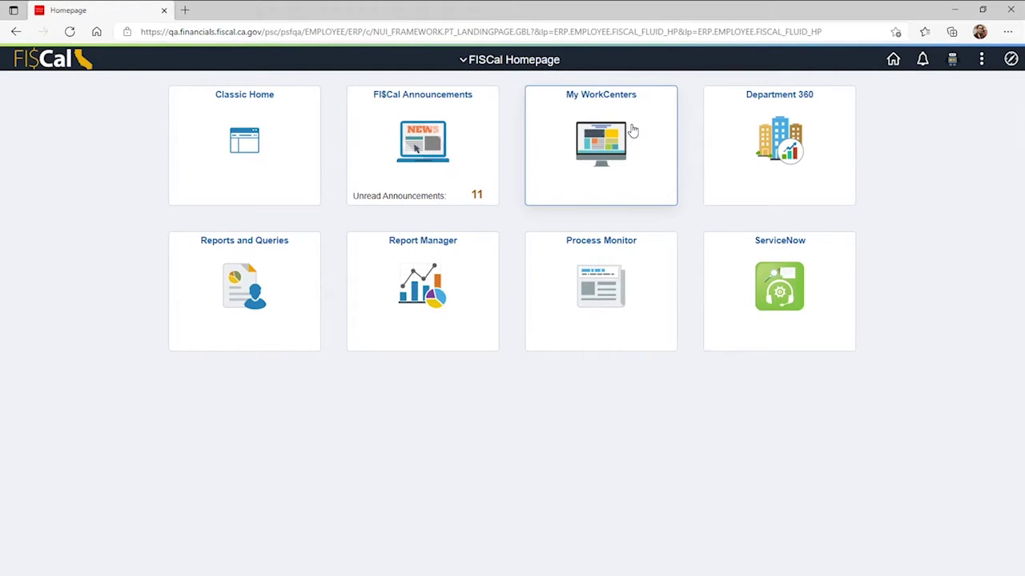
{"action": "left_click", "coordinate": [633, 131]}
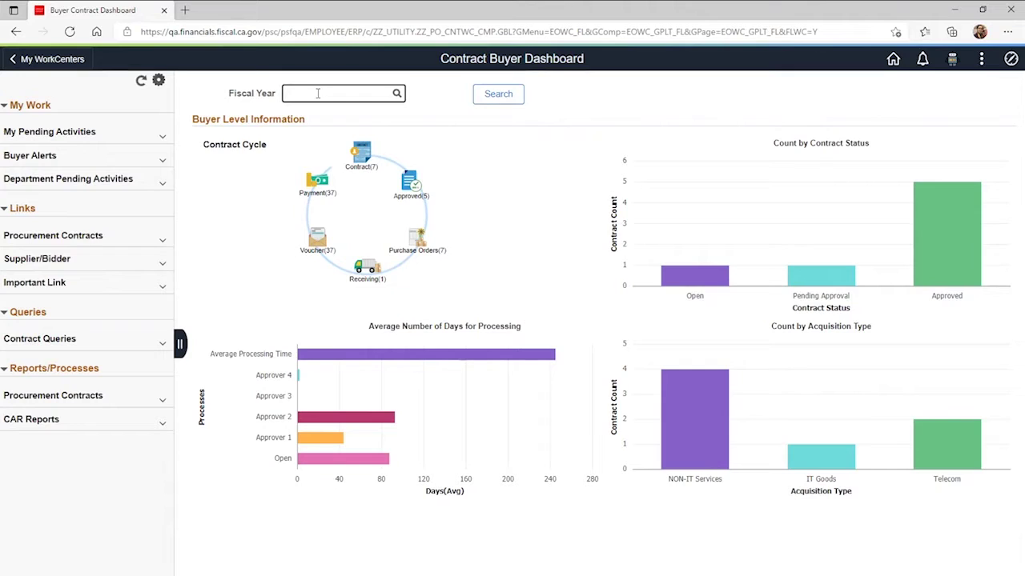
{"action": "type", "text": "2020"}
{"action": "left_click", "coordinate": [498, 96]}
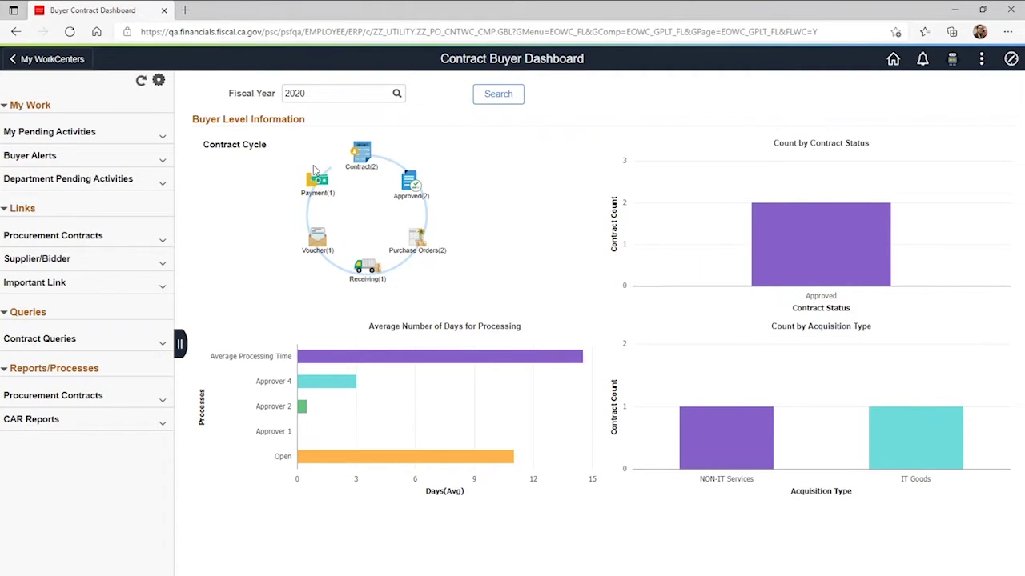
{"action": "left_click_drag", "start_coordinate": [320, 96], "coordinate": [278, 95]}
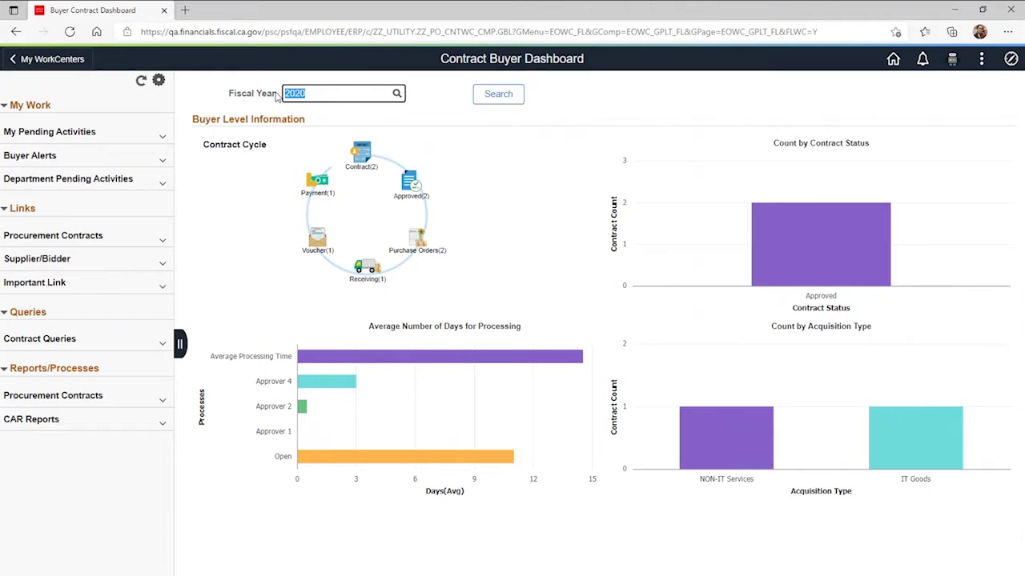
{"action": "key", "text": "BackSpace"}
{"action": "left_click", "coordinate": [511, 101]}
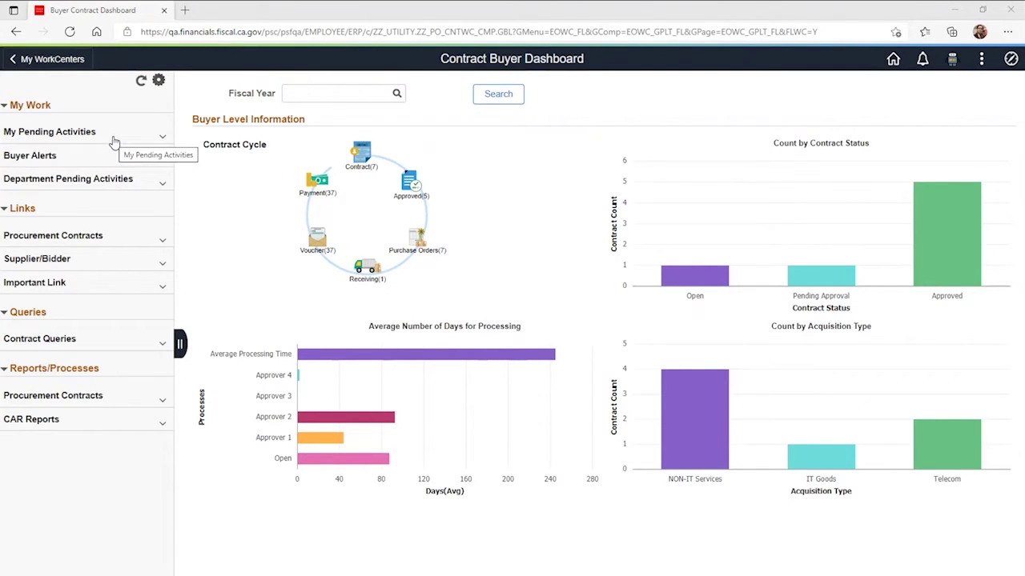
- Expand My Pending Activities to list Open Contracts, Pending Approval and Denied Contracts with counts
{"action": "left_click", "coordinate": [113, 139]}
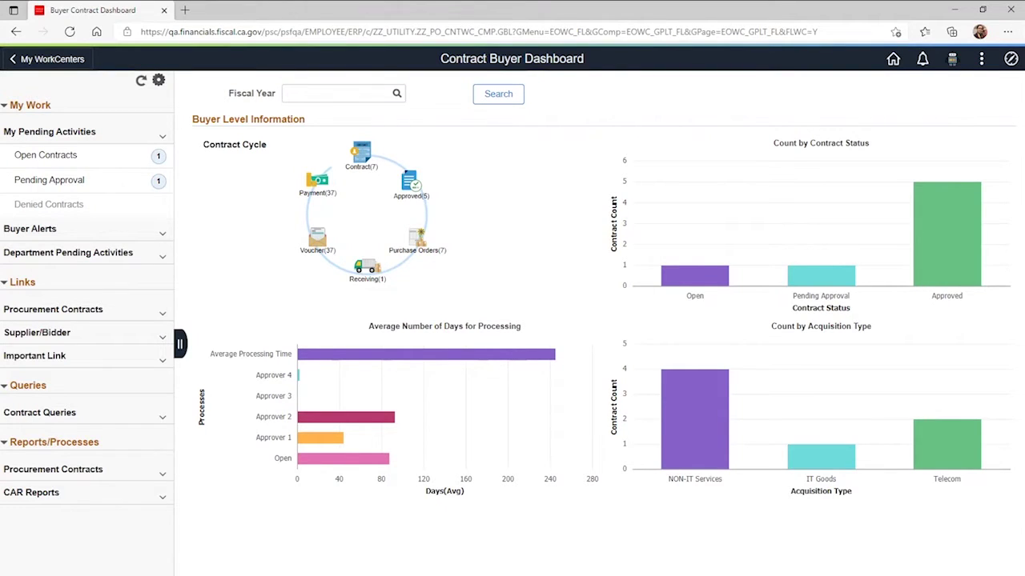
- Review the Open Contracts grid, then list the one NON-IT Services contract pending approval
{"action": "left_click", "coordinate": [56, 158]}
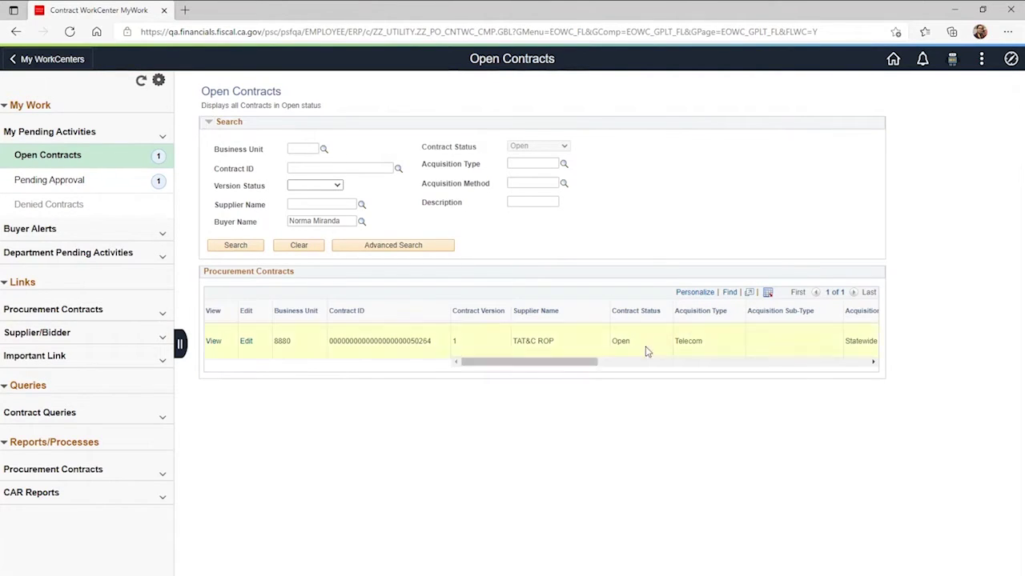
{"action": "left_click_drag", "start_coordinate": [581, 361], "coordinate": [564, 392]}
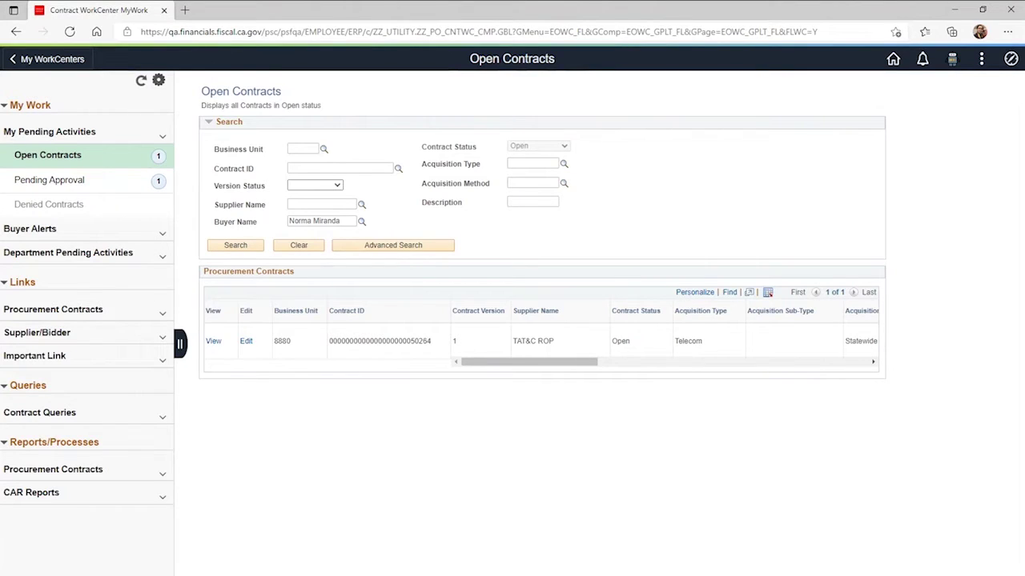
{"action": "left_click", "coordinate": [53, 182]}
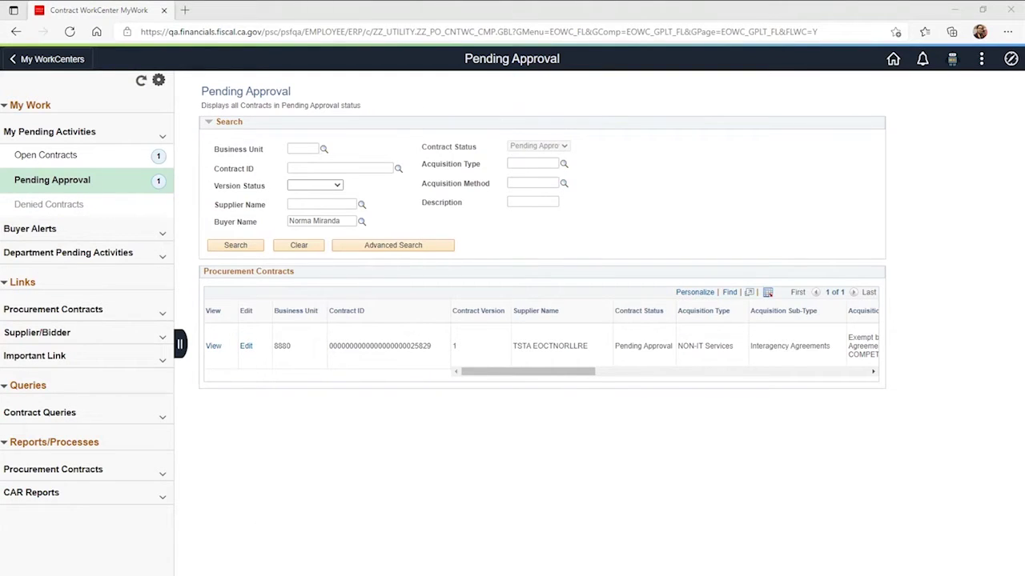
- Swap My Pending Activities for the Buyer Alerts list of seven alert categories
{"action": "left_click", "coordinate": [102, 133]}
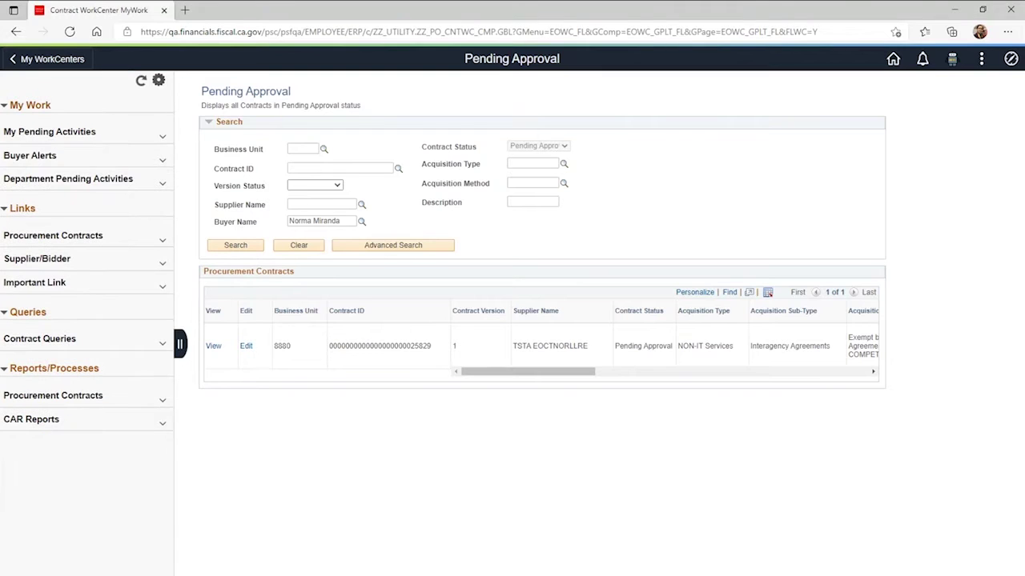
{"action": "left_click", "coordinate": [37, 158]}
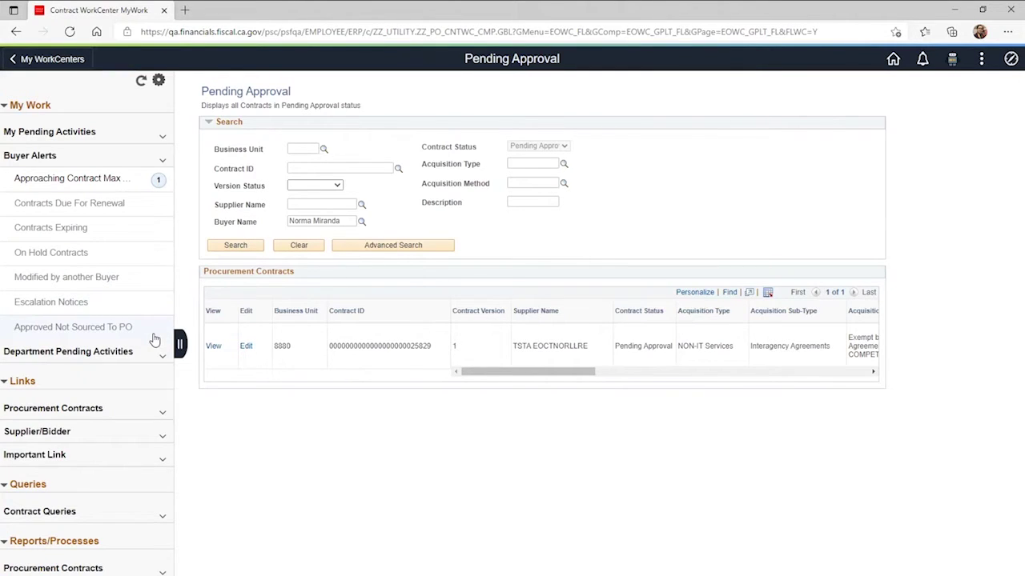
- List the one NON-IT Services contract within 10% of its maximum amount
{"action": "left_click", "coordinate": [96, 190]}
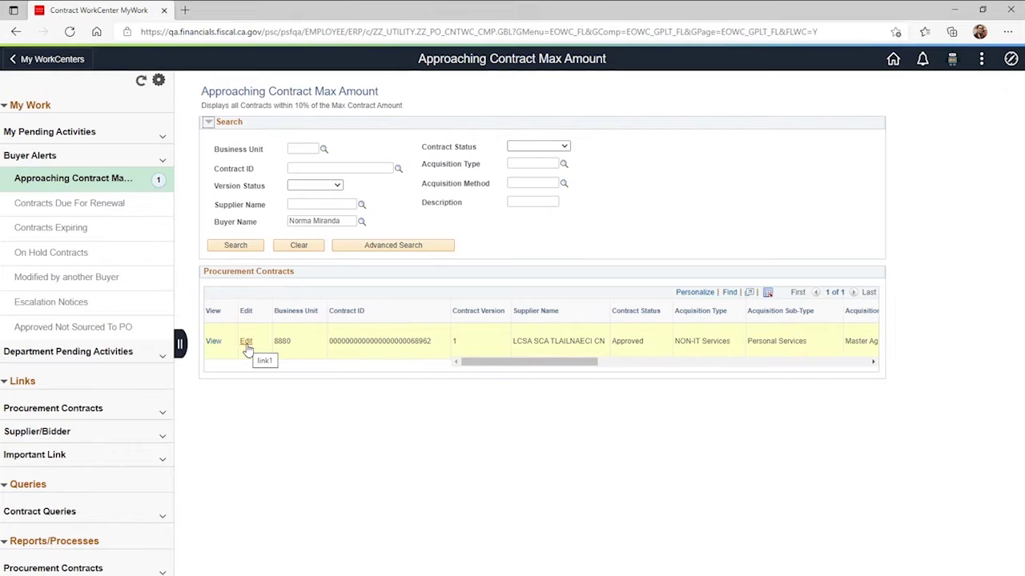
{"action": "left_click", "coordinate": [246, 342]}
- Collapse Buyer Alerts and expand Department Pending Activities, showing six categories including 17 approved-not-sourced contracts
{"action": "left_click", "coordinate": [56, 157]}
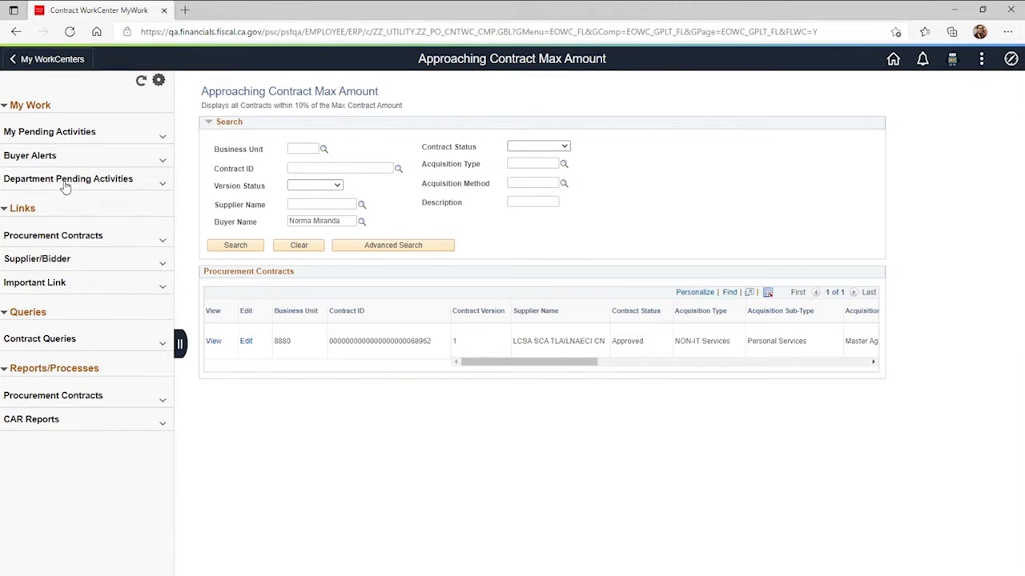
{"action": "left_click", "coordinate": [64, 182]}
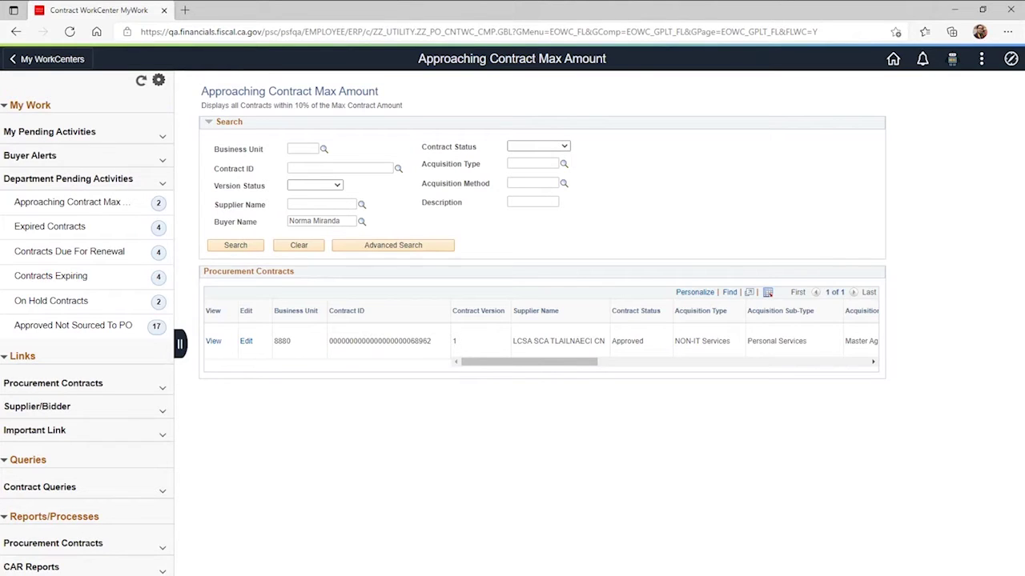
- Reload the department's Approaching Contract Max Amount list, showing two approved contracts unfiltered
{"action": "left_click", "coordinate": [54, 212]}
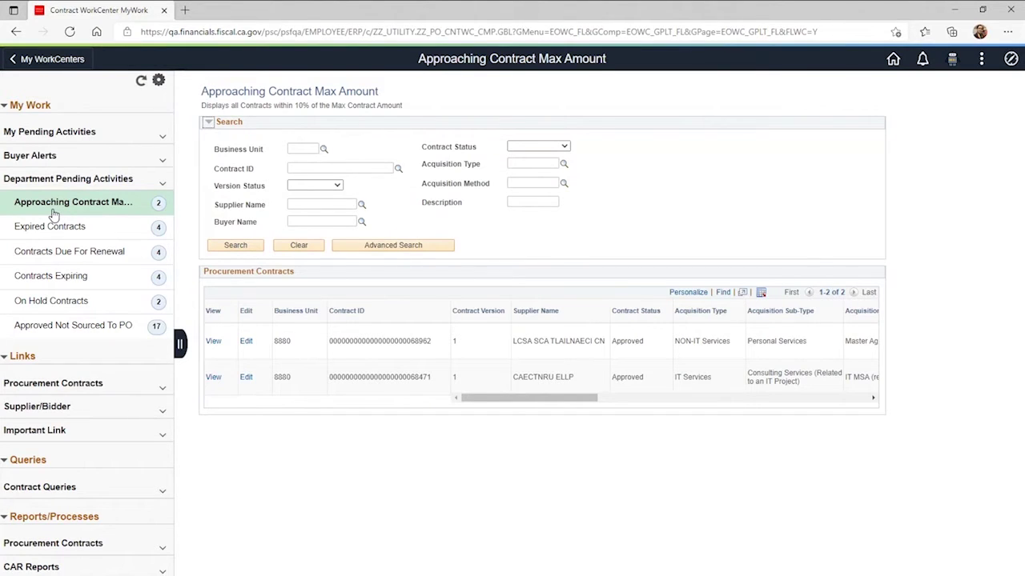
- Show the four expired contracts, then the four IT Goods contracts due for renewal within 60 days
{"action": "left_click", "coordinate": [62, 230]}
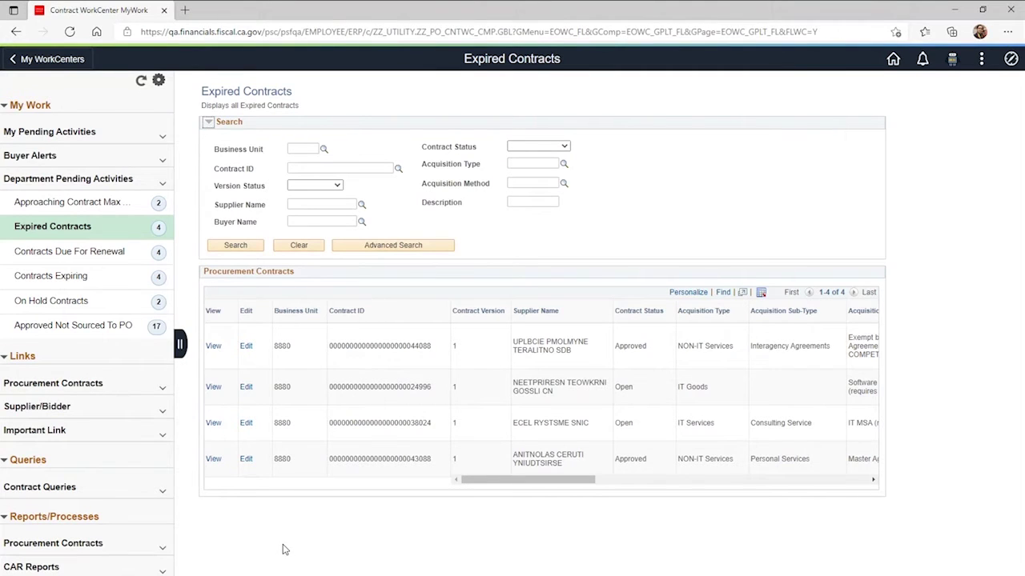
{"action": "left_click", "coordinate": [67, 253]}
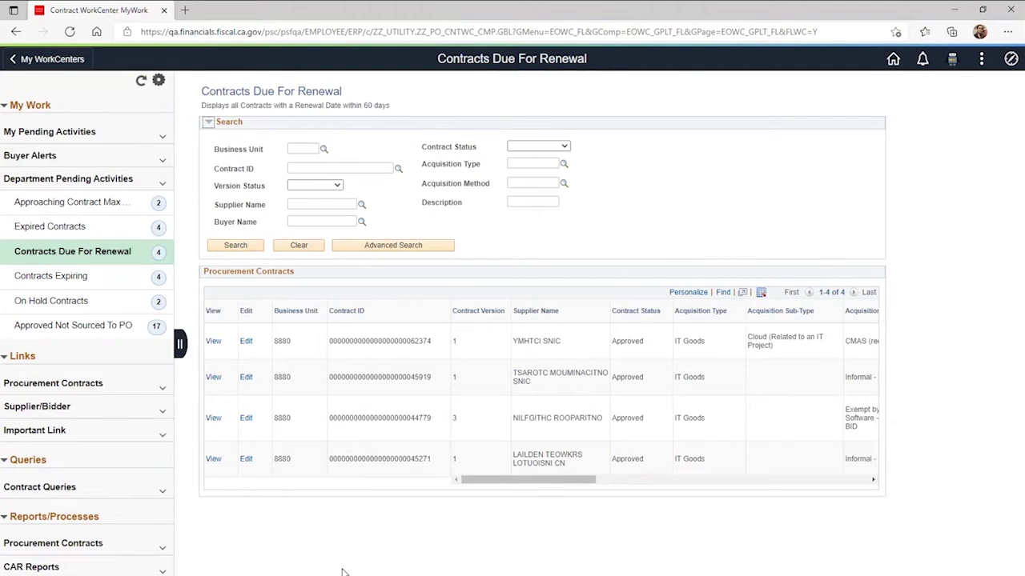
- View contracts expiring within 60 days, then the two On Hold Contracts (IT Services, NON-IT Goods)
{"action": "left_click", "coordinate": [51, 285]}
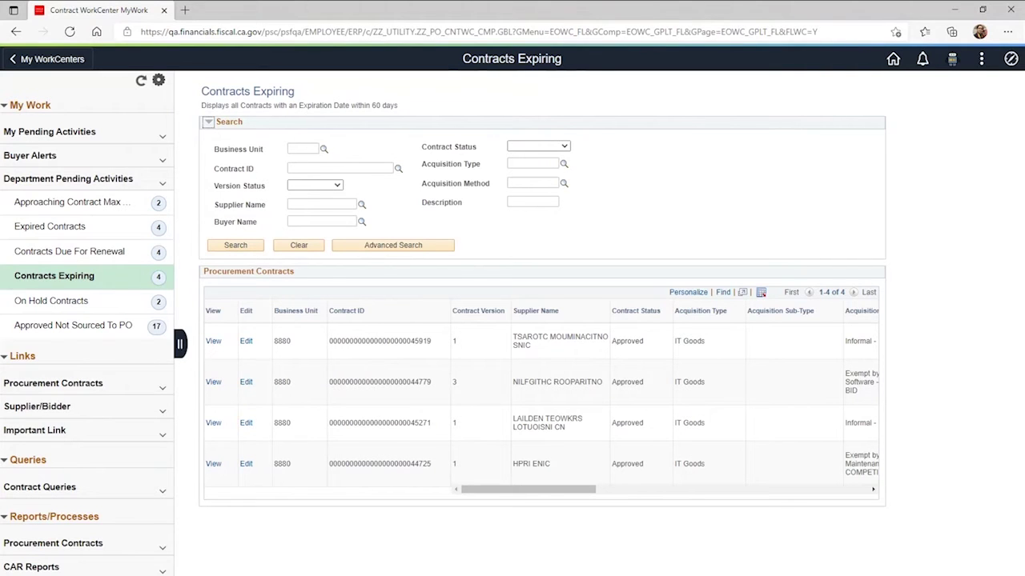
{"action": "left_click", "coordinate": [53, 302]}
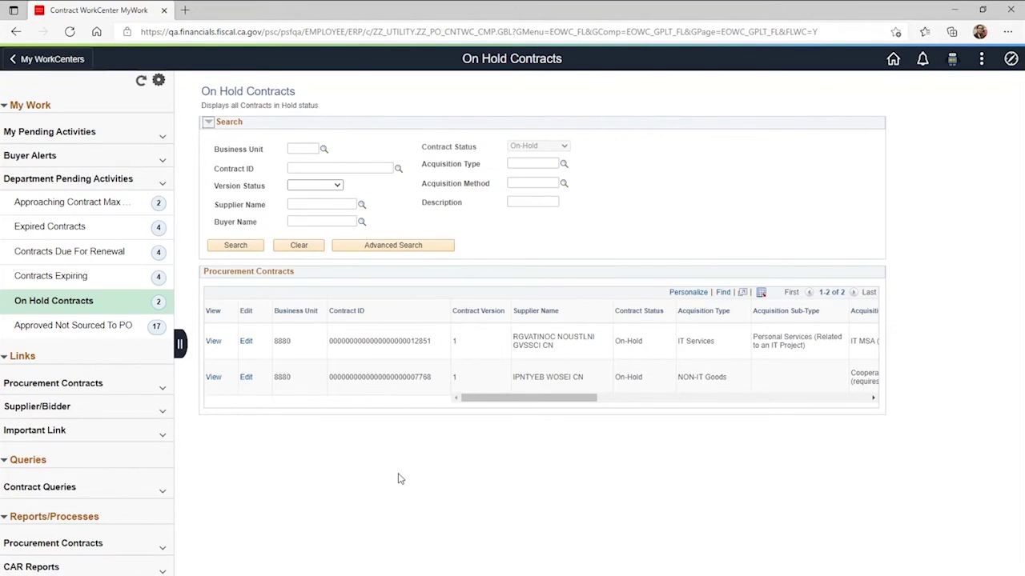
- List the 17 business unit 8880 contracts Approved Not Sourced To PO, then collapse Department Pending Activities
{"action": "left_click", "coordinate": [84, 334]}
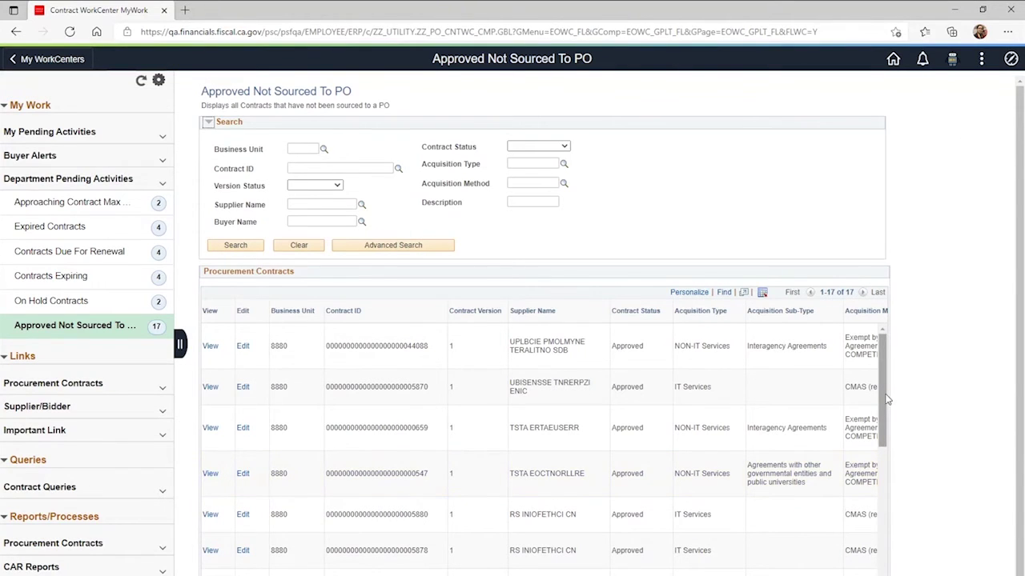
{"action": "left_click_drag", "start_coordinate": [887, 399], "coordinate": [978, 573]}
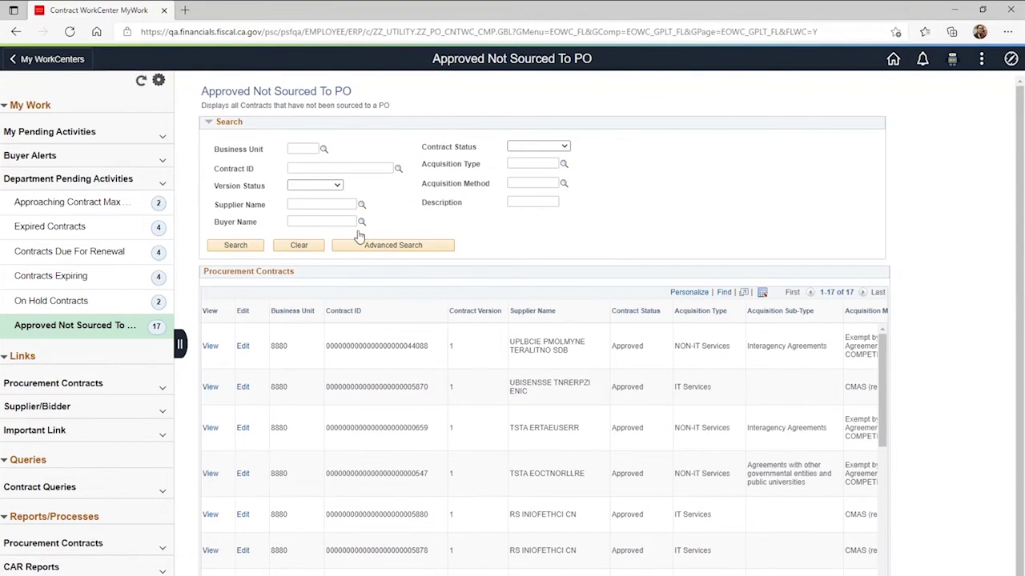
{"action": "left_click", "coordinate": [38, 178]}
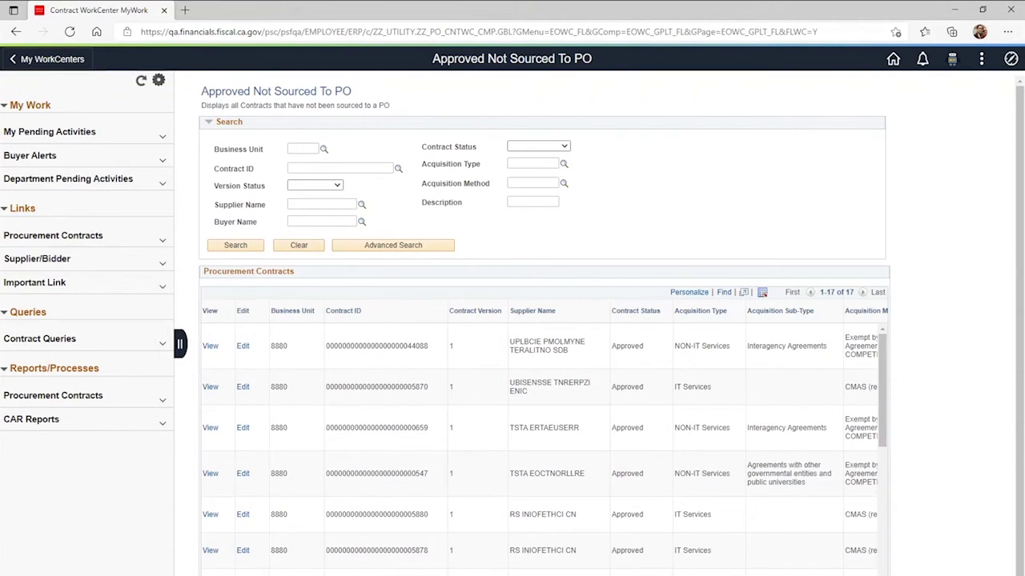
- Expand the Procurement Contracts links group, showing Add Contract through Contract Change History
{"action": "left_click", "coordinate": [93, 241]}
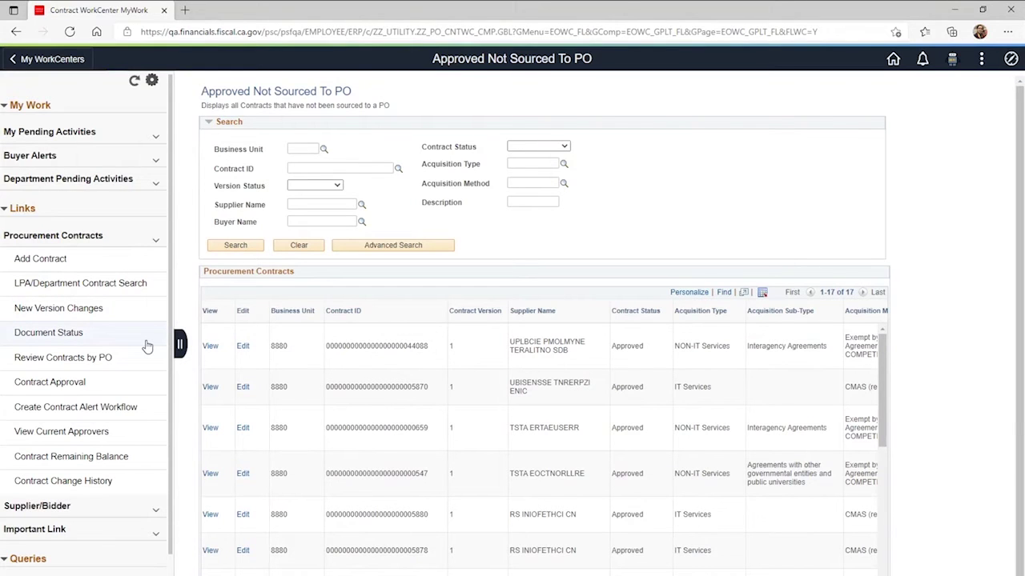
- Open LPA/Department Contract Search with empty Search Contract criteria
{"action": "left_click", "coordinate": [122, 296]}
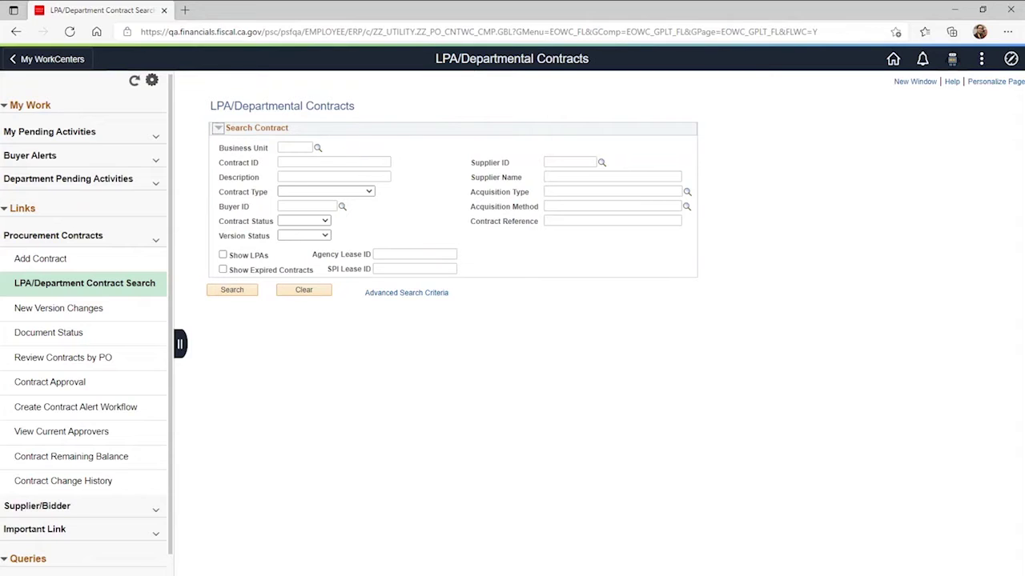
- Open Review Contracts by PO (SetID STATE, version 1) and collapse the Procurement Contracts links
{"action": "left_click", "coordinate": [100, 358]}
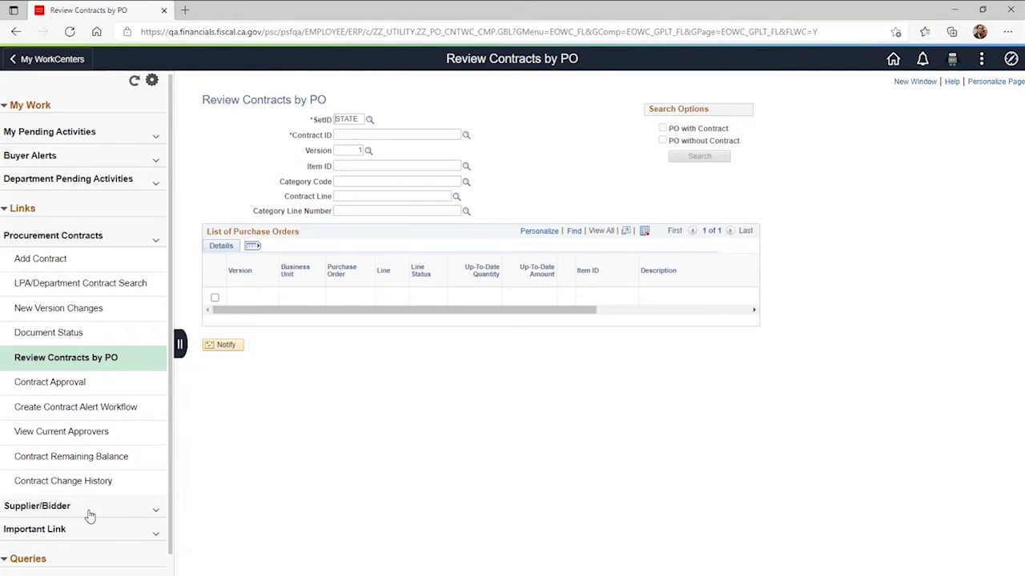
{"action": "left_click", "coordinate": [46, 238]}
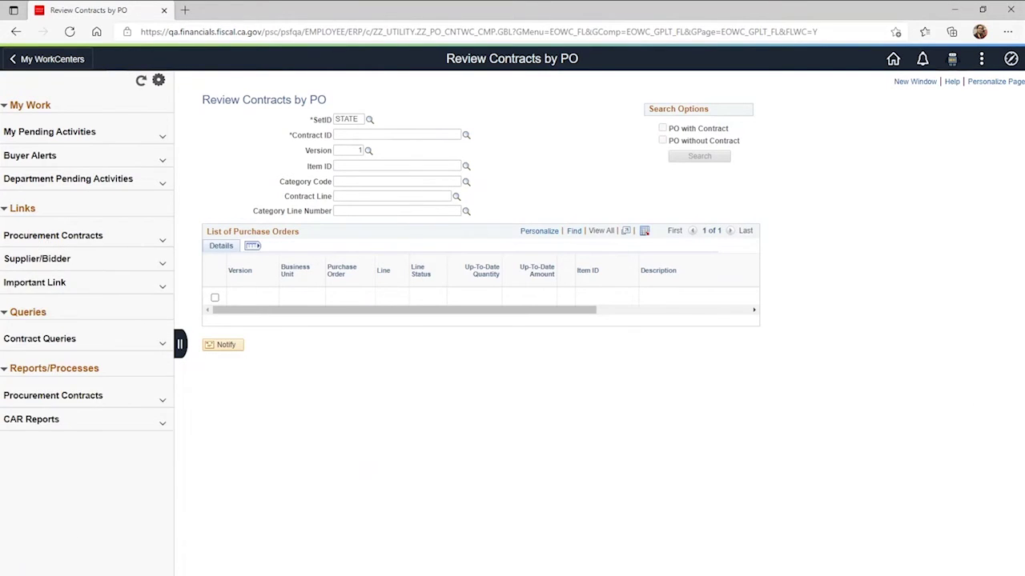
- Expand Supplier/Bidder links and open the View Certification Details search page
{"action": "left_click", "coordinate": [25, 264]}
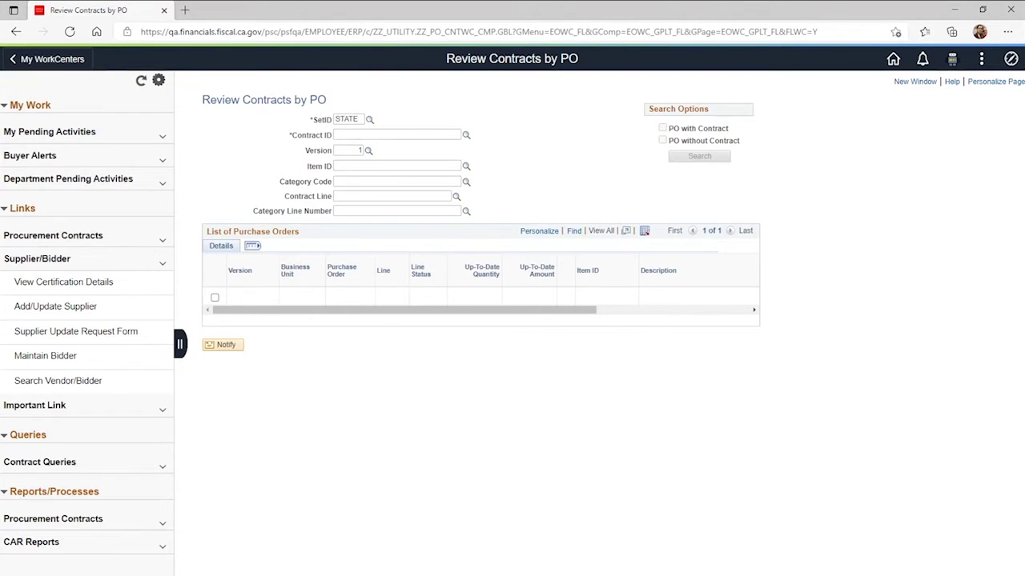
{"action": "left_click", "coordinate": [108, 285]}
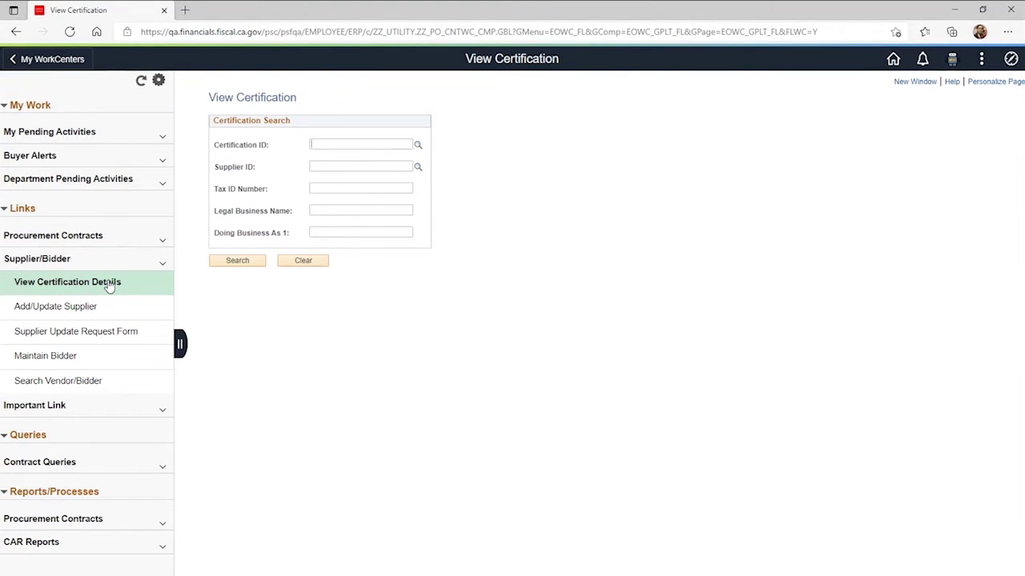
{"action": "left_click", "coordinate": [417, 148]}
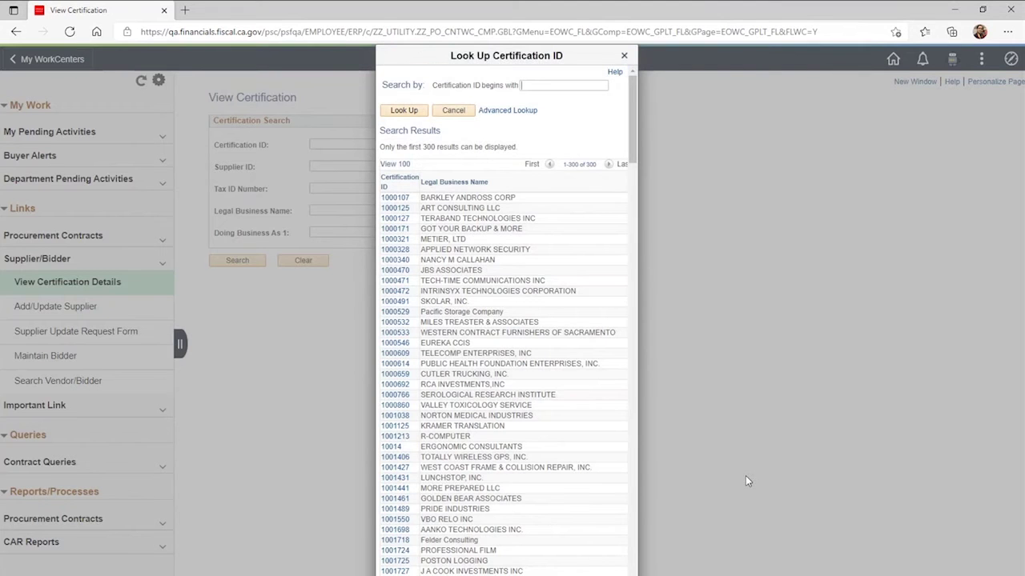
{"action": "left_click_drag", "start_coordinate": [632, 124], "coordinate": [701, 418]}
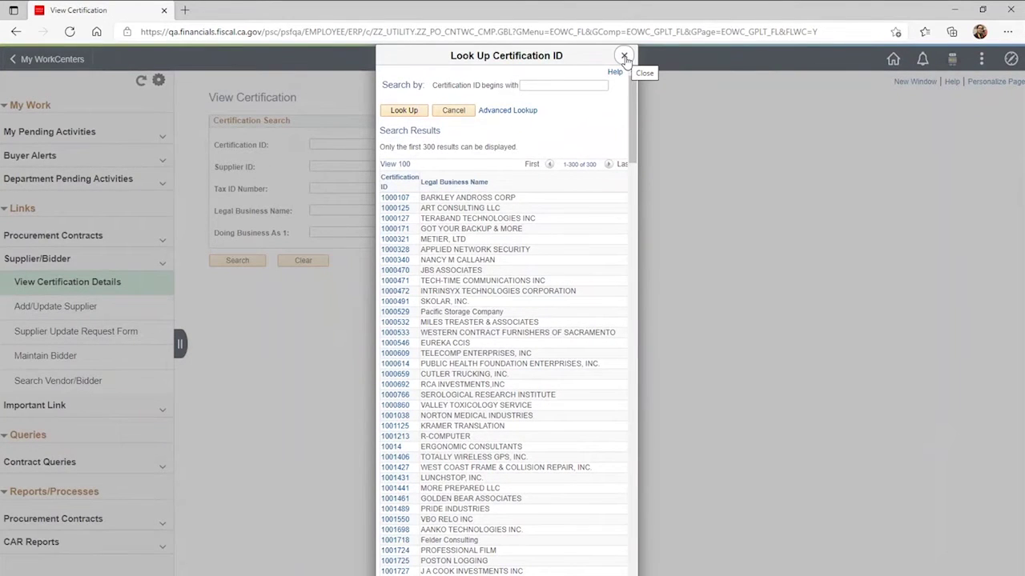
{"action": "left_click", "coordinate": [624, 57]}
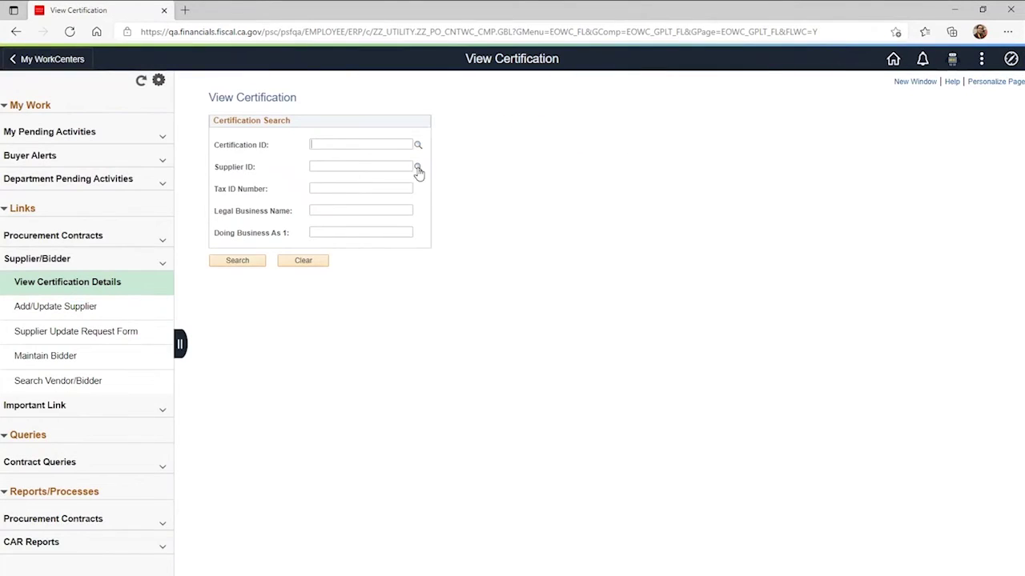
{"action": "left_click", "coordinate": [418, 169]}
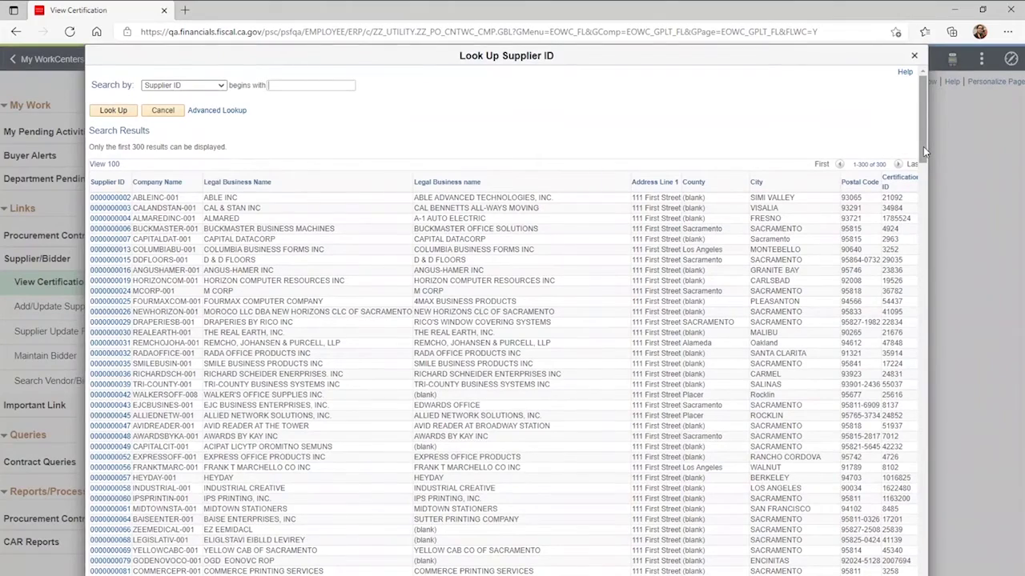
{"action": "left_click_drag", "start_coordinate": [922, 146], "coordinate": [922, 80]}
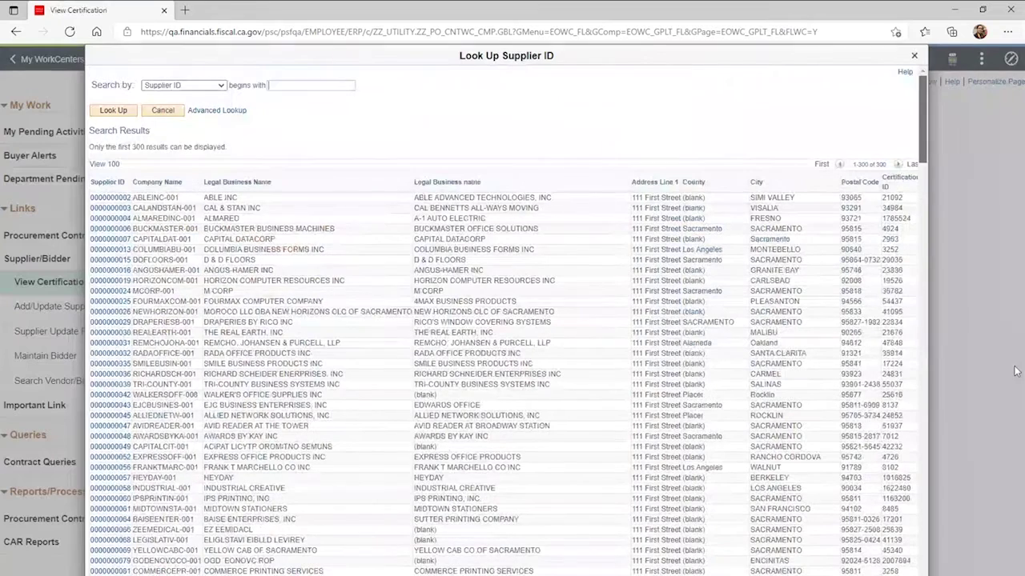
{"action": "left_click", "coordinate": [917, 58]}
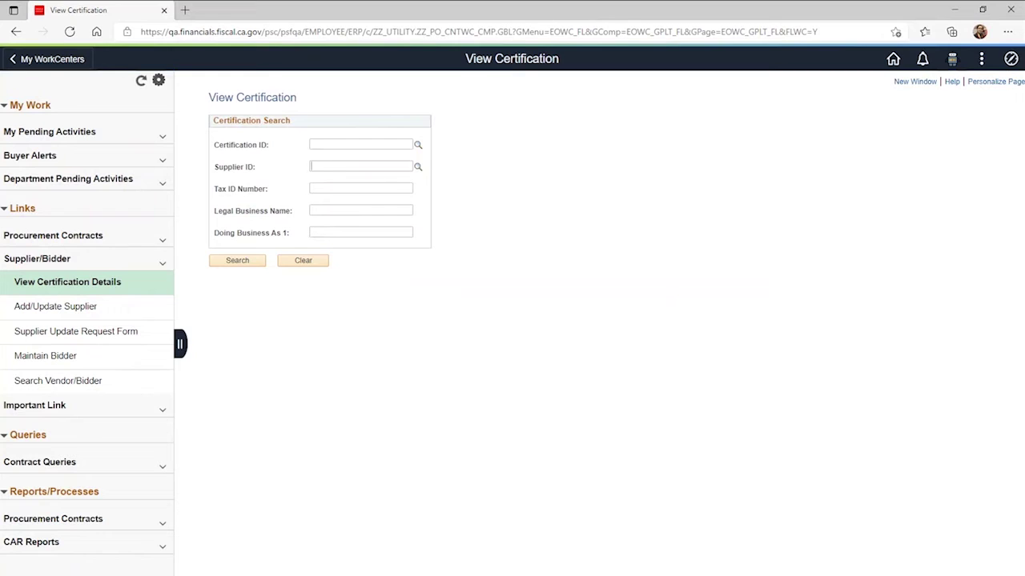
- Collapse the Supplier/Bidder links and expand the Important Link group
{"action": "left_click", "coordinate": [55, 264]}
{"action": "left_click", "coordinate": [45, 286]}
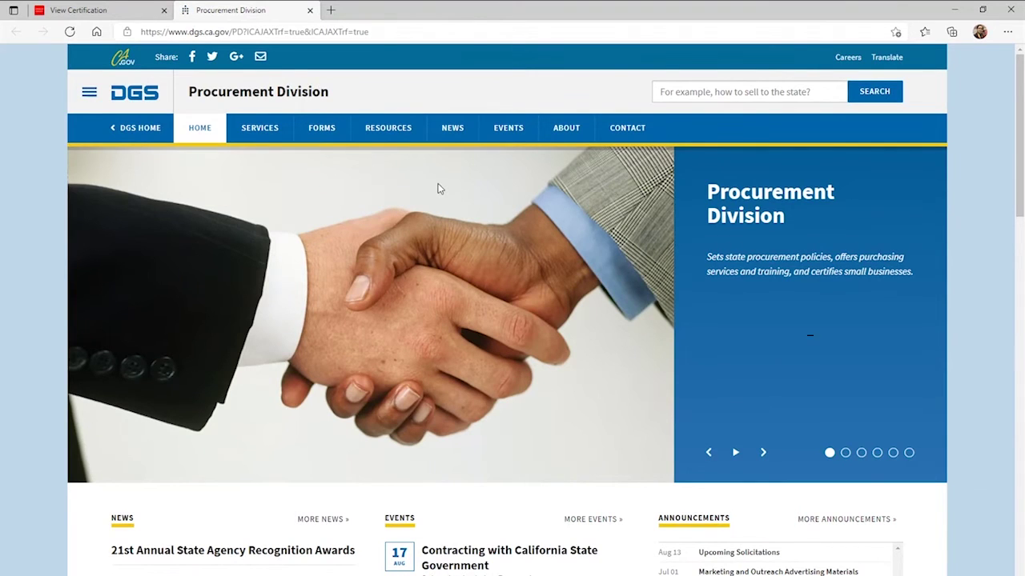
- Back in FI$Cal, open the Department Dashboard and filter it to fiscal year 2020
{"action": "left_click", "coordinate": [82, 11]}
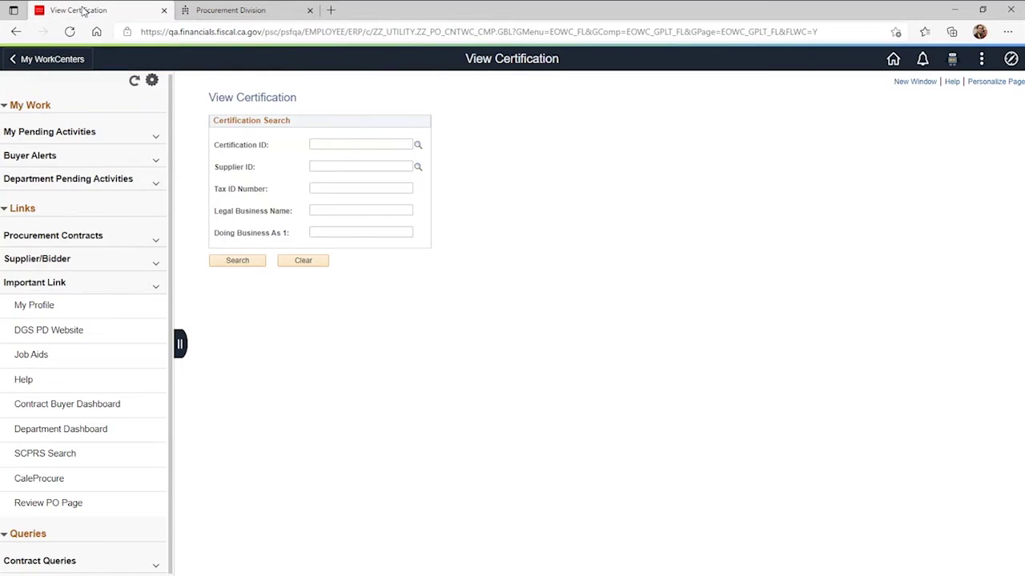
{"action": "left_click", "coordinate": [57, 433]}
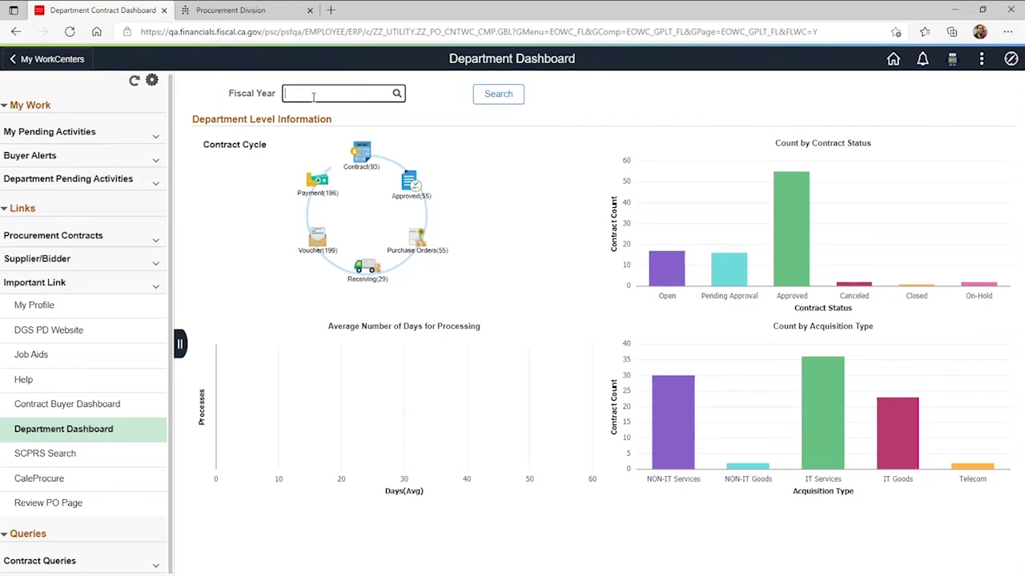
{"action": "type", "text": "2020"}
{"action": "left_click", "coordinate": [493, 95]}
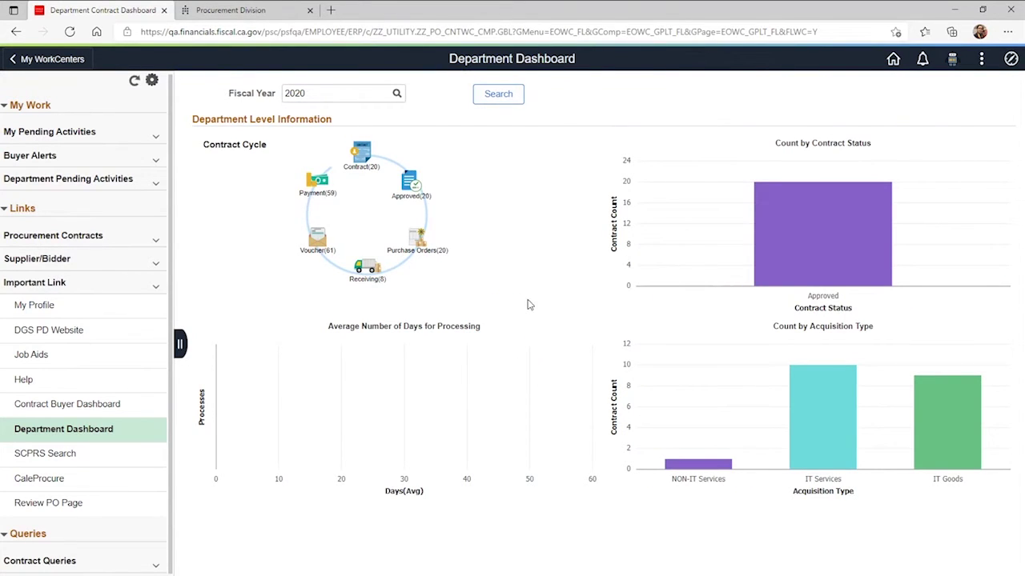
- Clear the Fiscal Year value and search again to show all contracts
{"action": "left_click", "coordinate": [298, 93]}
{"action": "left_click_drag", "start_coordinate": [311, 93], "coordinate": [284, 93]}
{"action": "key", "text": "BackSpace"}
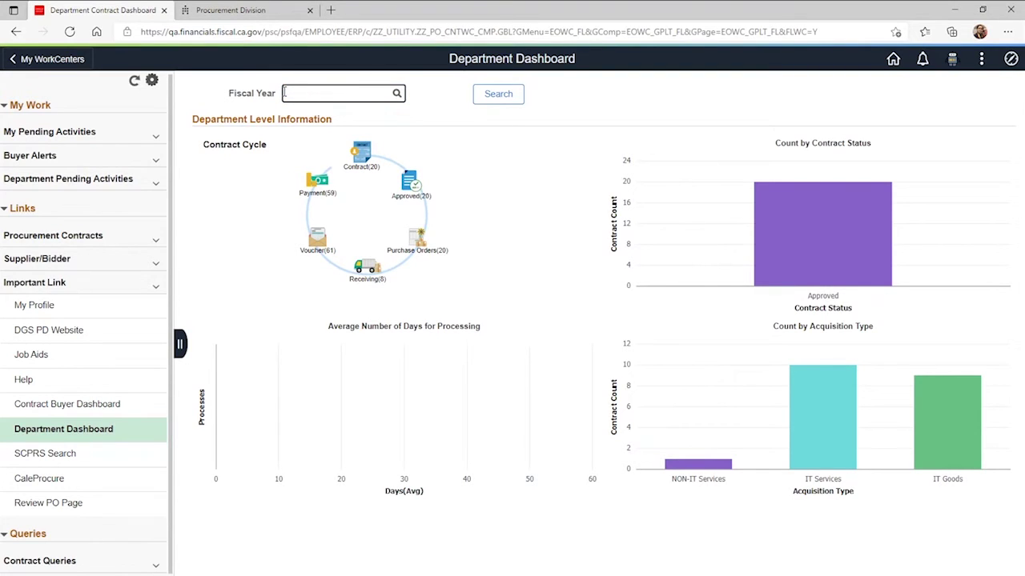
{"action": "left_click", "coordinate": [513, 100]}
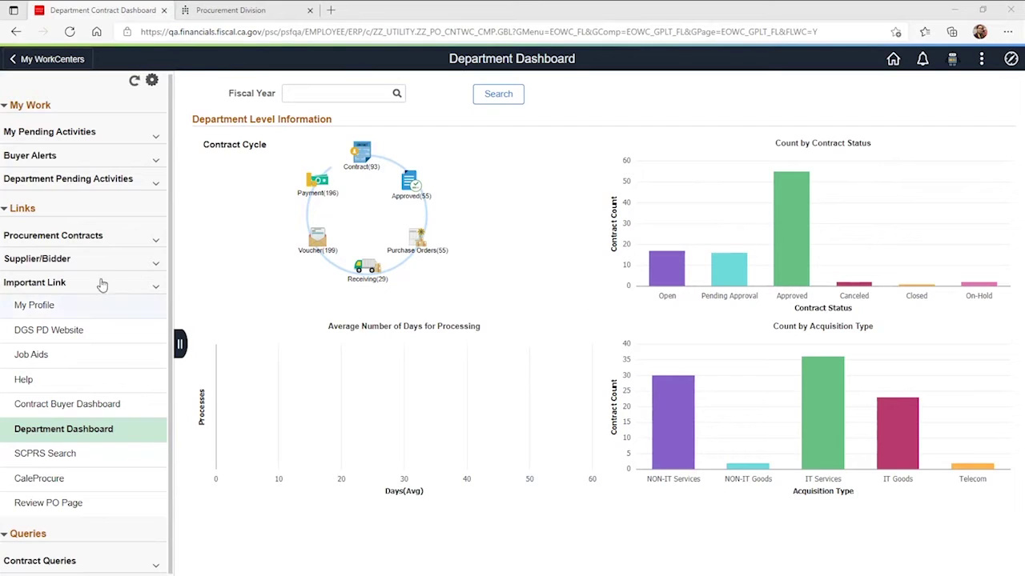
- Collapse Important Link and open Contract Aging Report under Contract Queries
{"action": "left_click", "coordinate": [56, 284]}
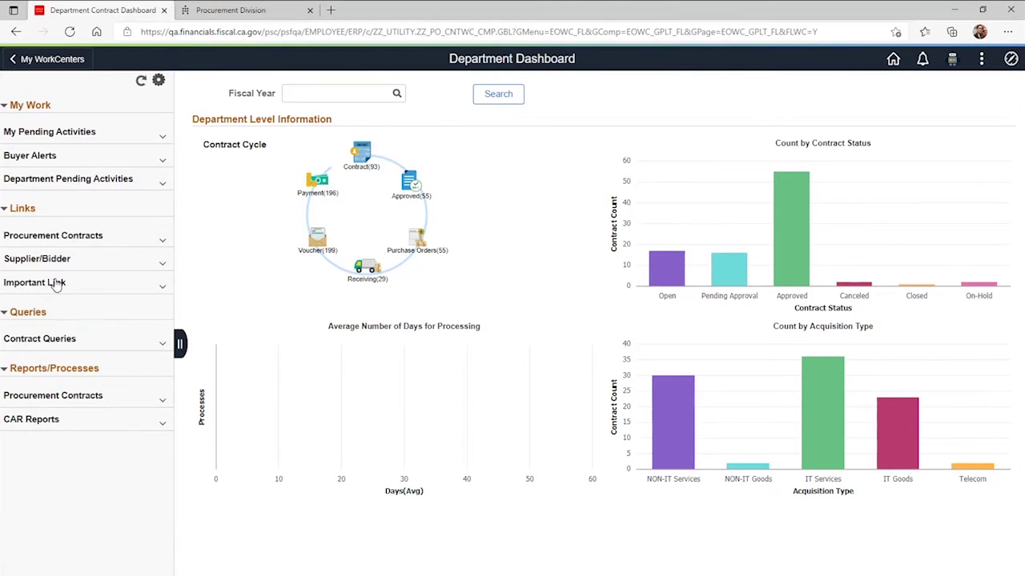
{"action": "left_click", "coordinate": [27, 341]}
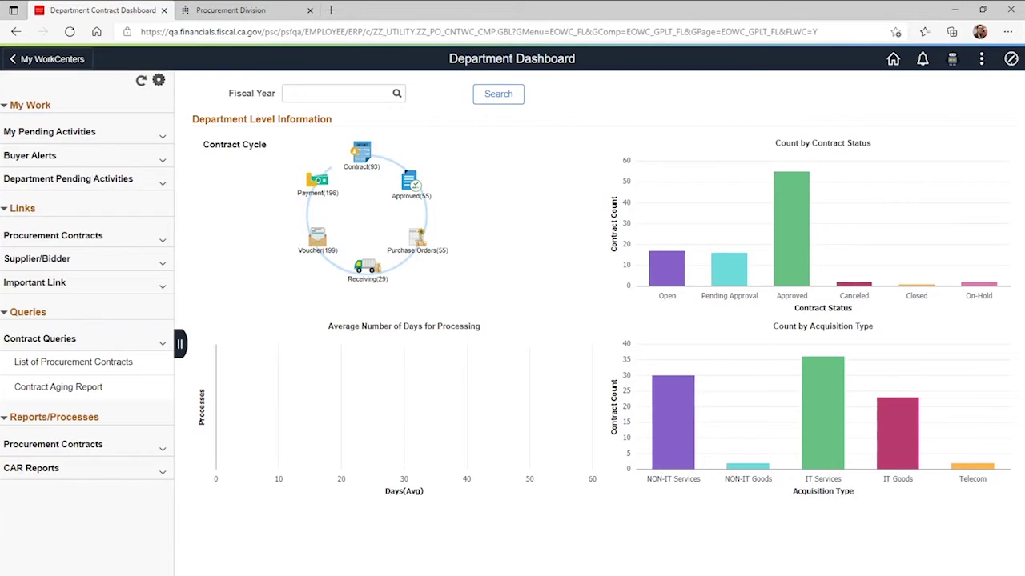
{"action": "left_click", "coordinate": [85, 397]}
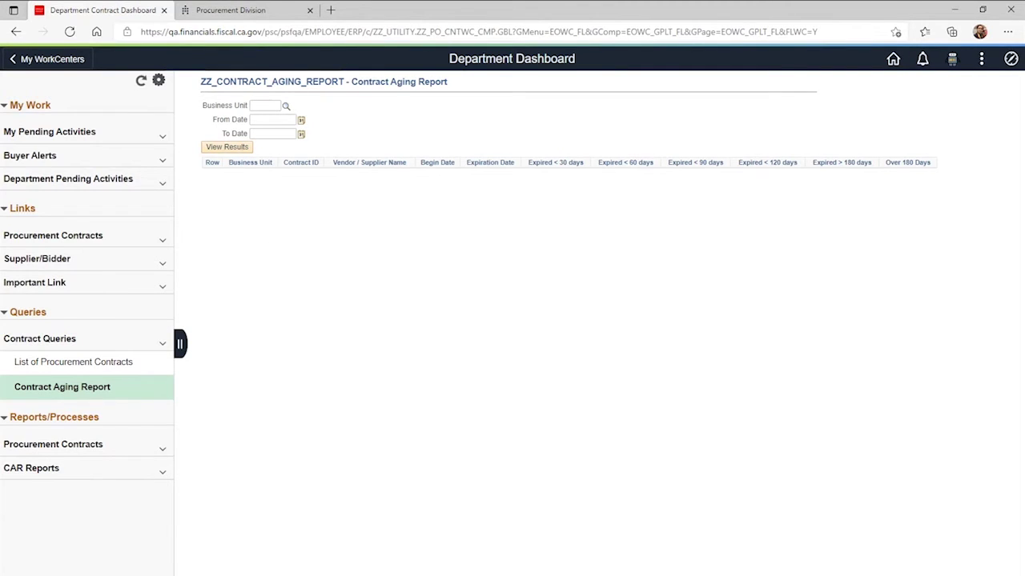
- Open the Procurement Contracts Activities Report and switch to Add a New Value
{"action": "left_click", "coordinate": [38, 339]}
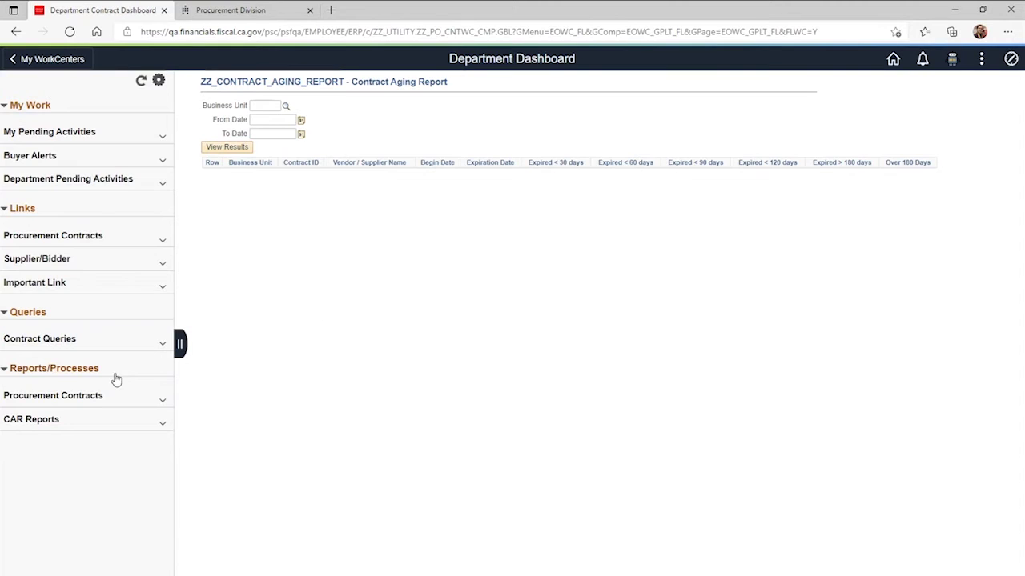
{"action": "left_click", "coordinate": [99, 395]}
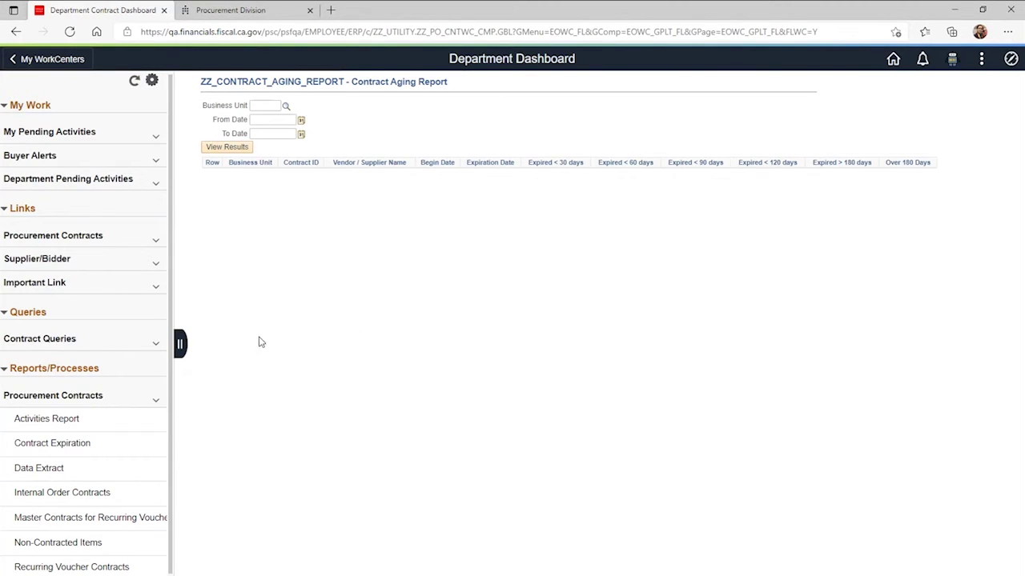
{"action": "scroll", "coordinate": [172, 368], "scroll_direction": "down", "scroll_amount": 1}
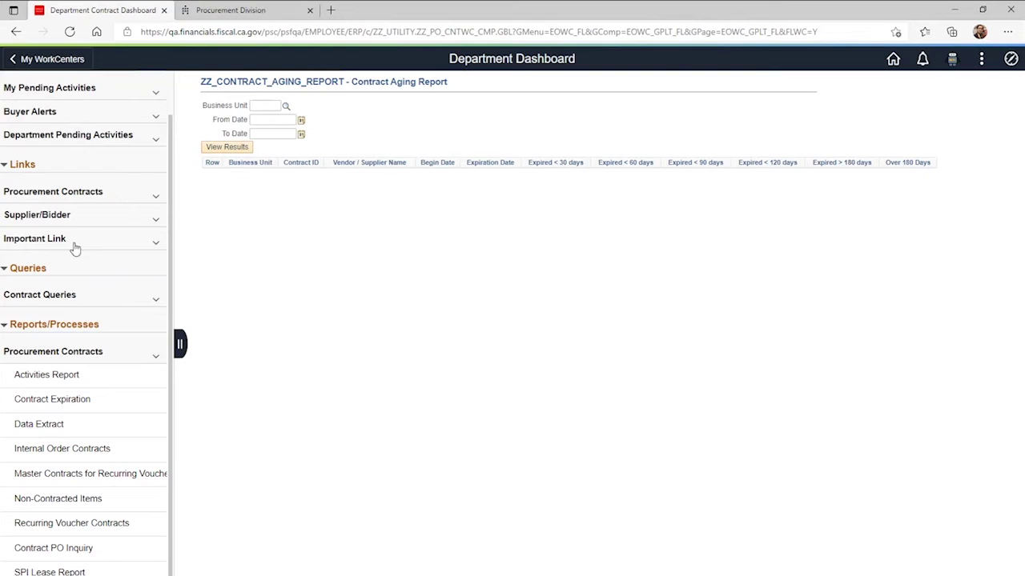
{"action": "left_click", "coordinate": [90, 383]}
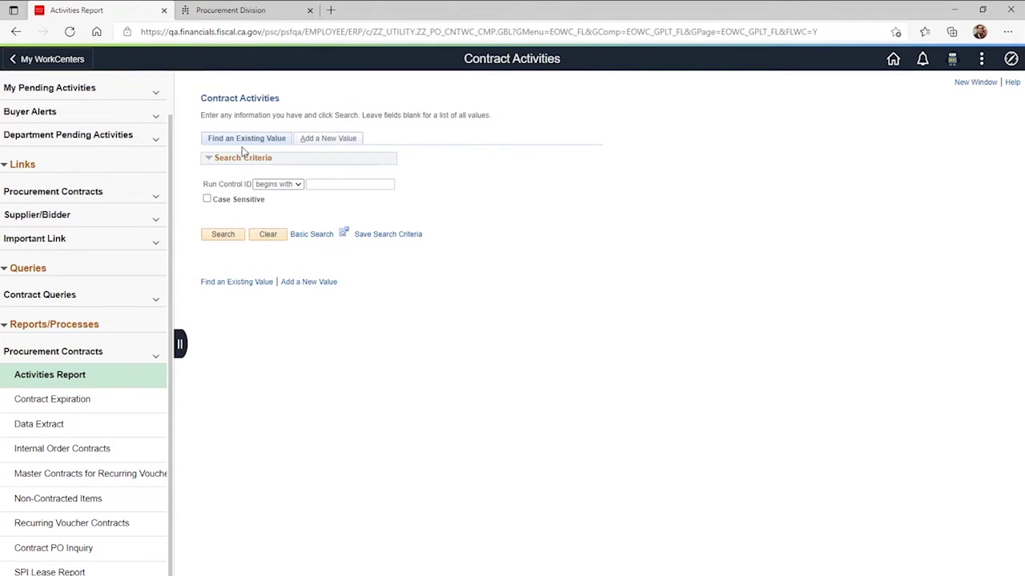
{"action": "left_click", "coordinate": [311, 140]}
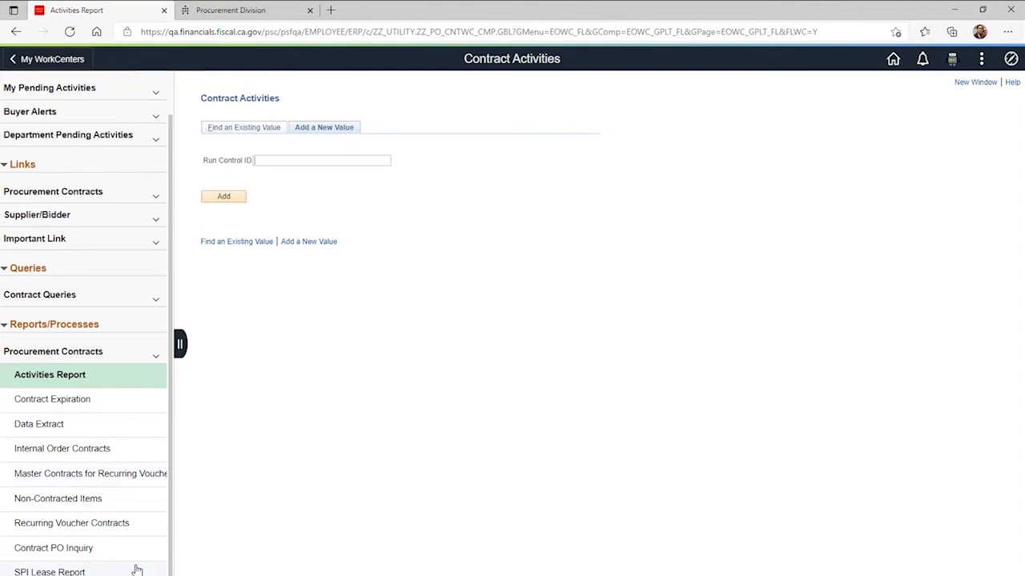
- Collapse Procurement Contracts reports and open OSDS Form 810 Report under CAR Reports
{"action": "left_click", "coordinate": [74, 357]}
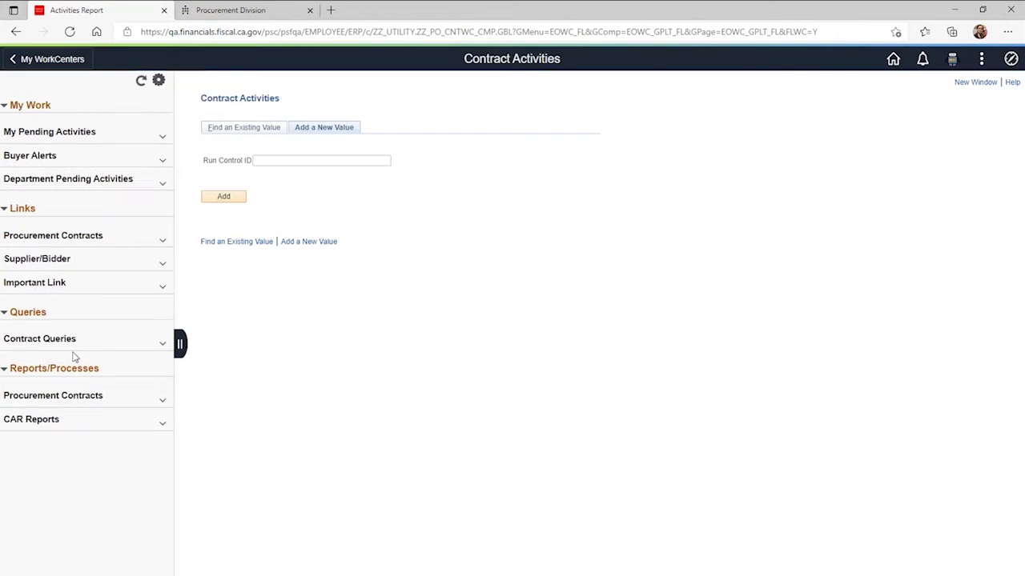
{"action": "left_click", "coordinate": [40, 424]}
{"action": "left_click", "coordinate": [102, 445]}
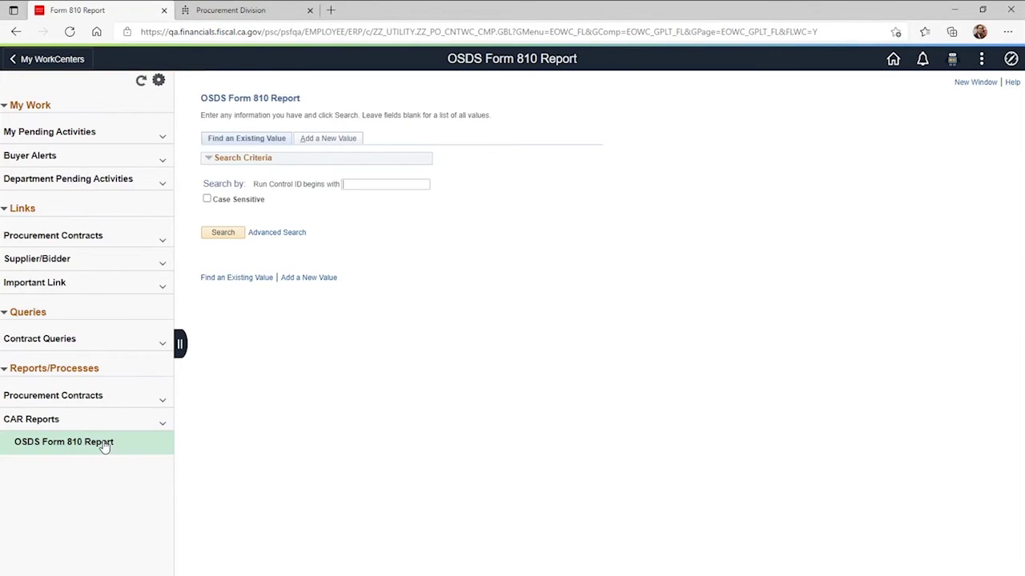